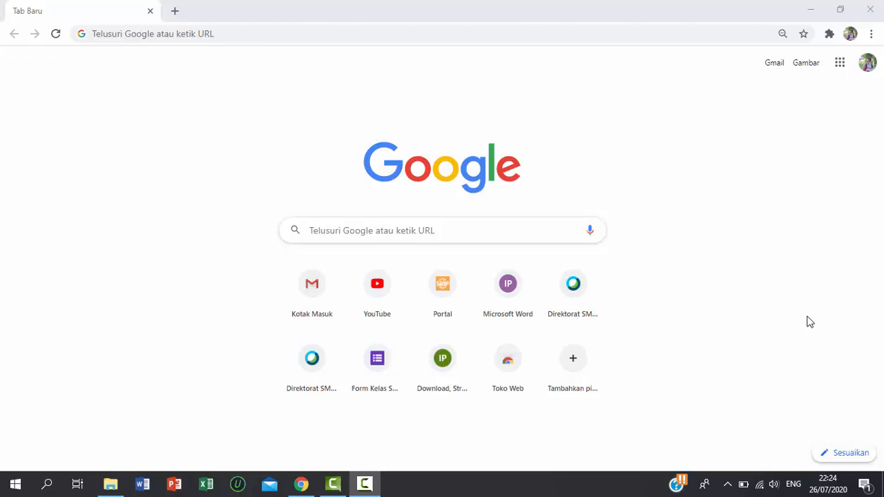
Step: Open the Gmail inbox and launch Google Classroom from the Google apps list
left_click(304, 288)
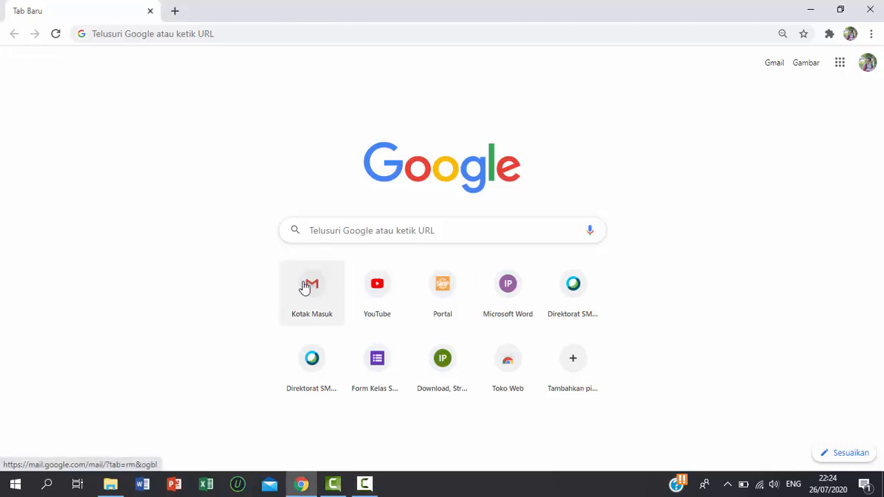
left_click(305, 288)
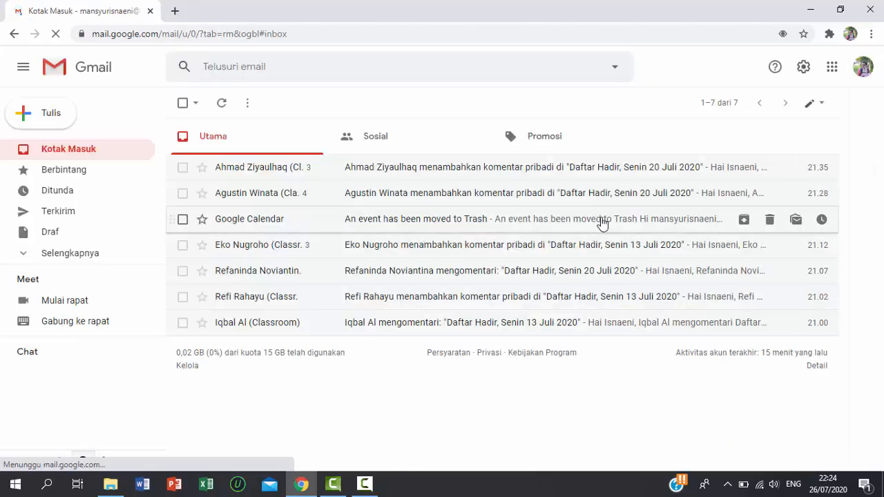
left_click(832, 69)
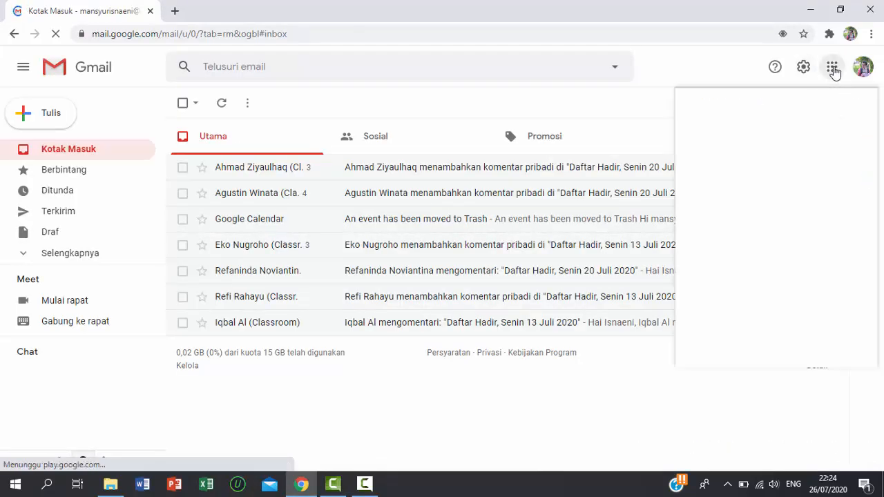
scroll(805, 223, "down", 5)
scroll(797, 235, "up", 5)
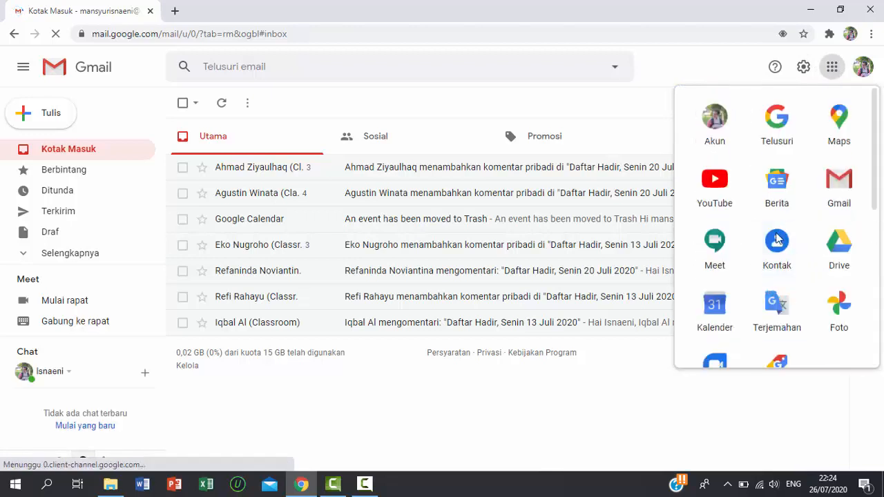
scroll(777, 238, "down", 4)
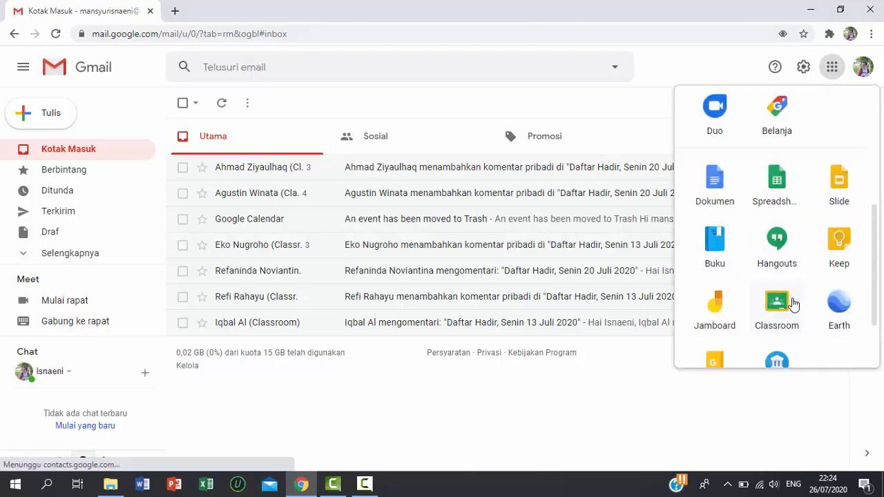
left_click(777, 302)
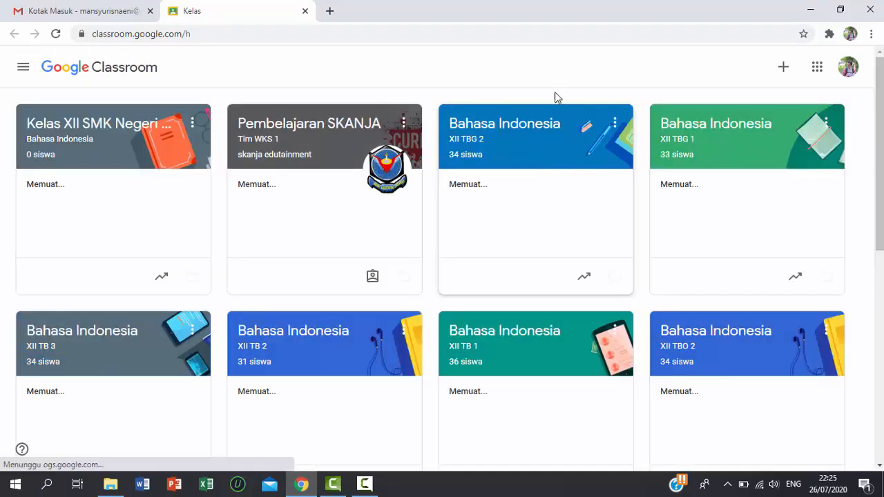
Step: Open the class "Kelas XII SMK Negeri 1 Jambu" and start a new question (Pertanyaan) in its classwork
left_click(102, 132)
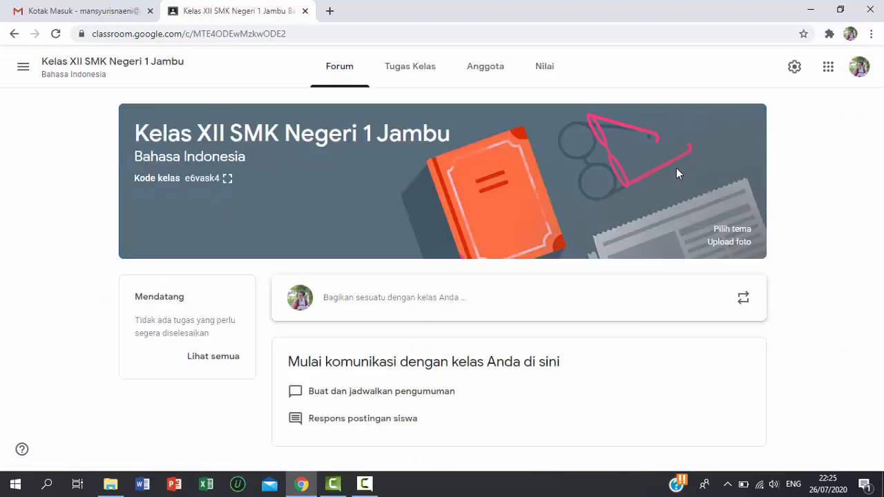
left_click(390, 67)
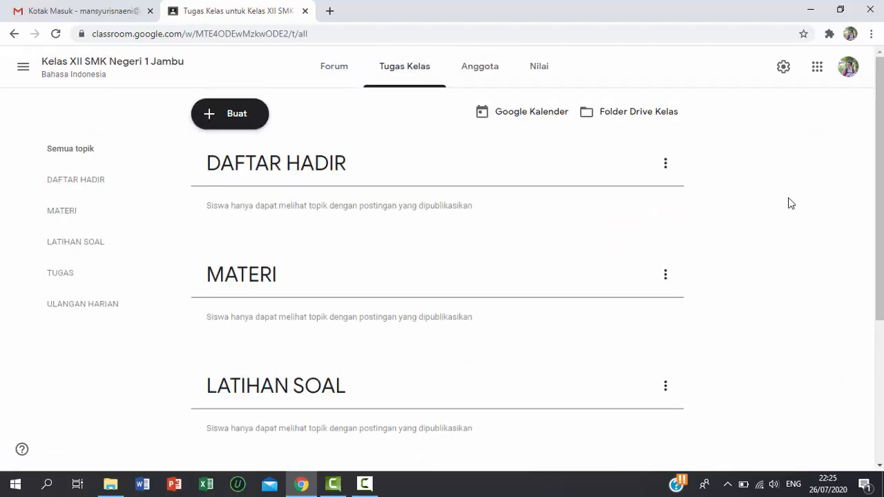
scroll(791, 202, "down", 1)
scroll(789, 201, "up", 1)
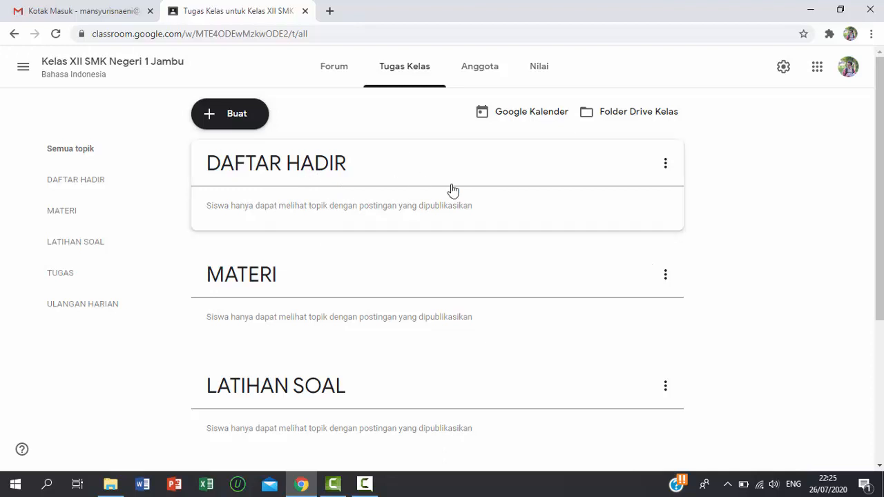
left_click(237, 116)
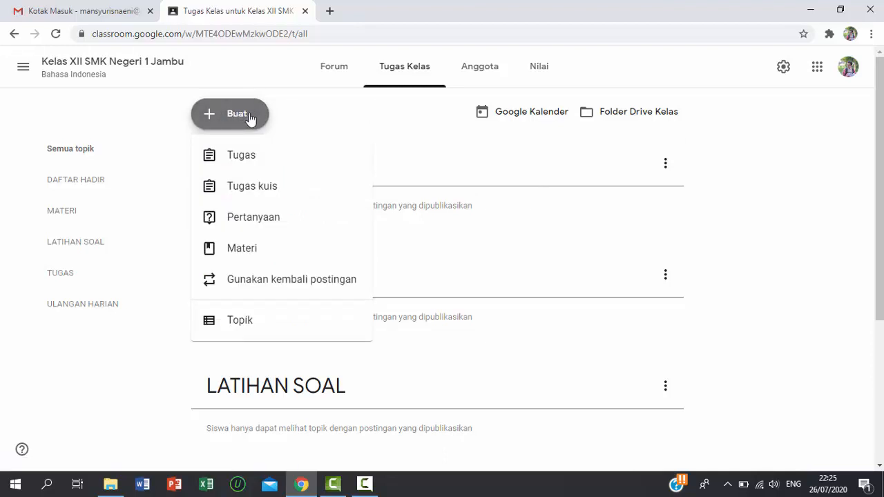
left_click(290, 220)
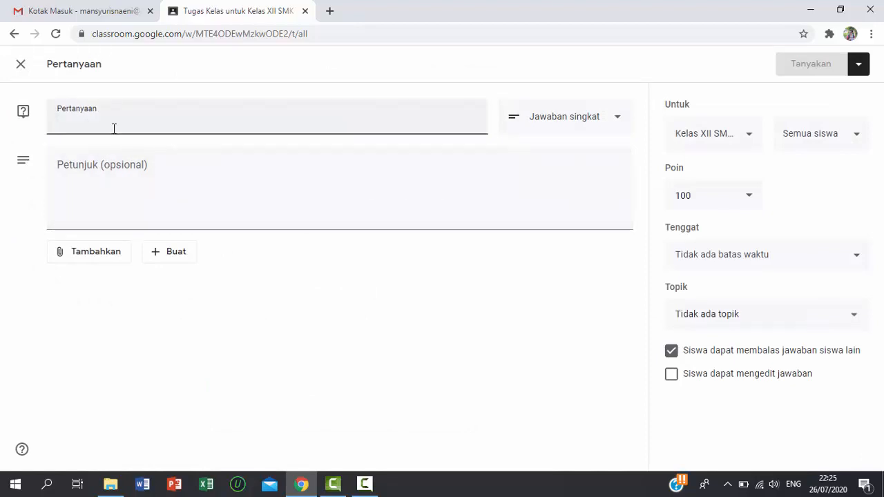
type("dAFTAR")
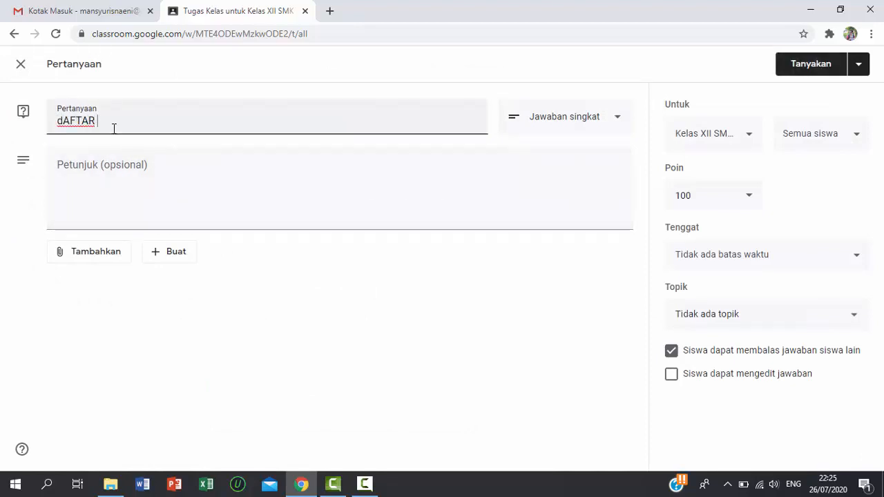
key("BackSpace")
key("BackSpace")
key("BackSpace")
key("BackSpace")
key("BackSpace")
key("BackSpace")
key("BackSpace")
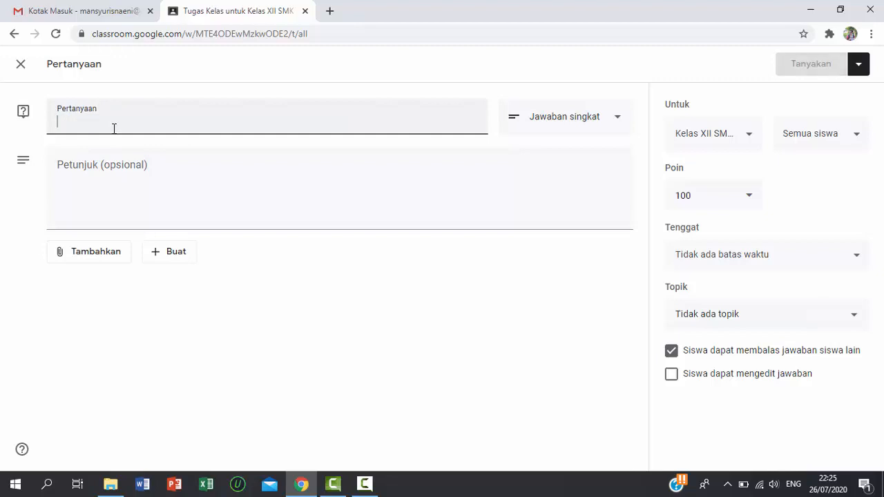
Step: Title the question "Daftar Hadir, Senin 27 Juli 2020" and make it multiple choice (Pilihan ganda)
type("Daftar Had")
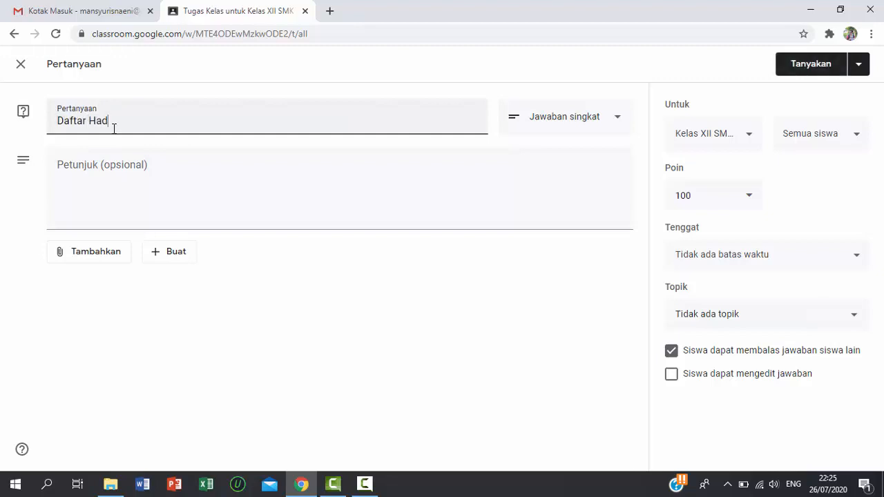
type("ir, Senin")
type("27 Juli 2020")
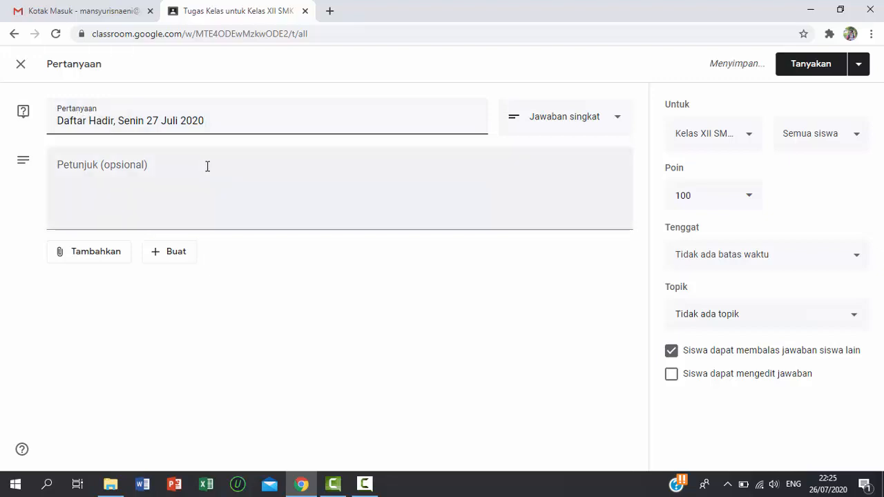
left_click(616, 121)
left_click(577, 147)
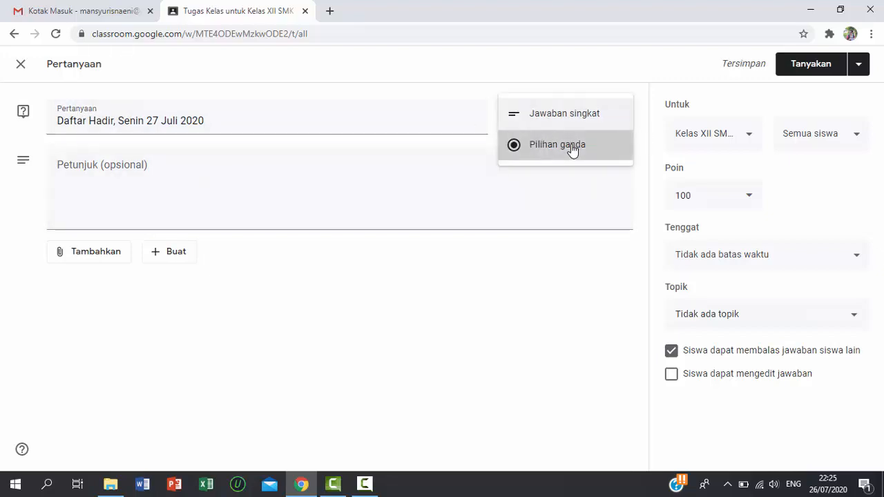
Step: Enter the question's instructions as "Isilah sesui dengan kondisi kalian saat ini !"
left_click(128, 178)
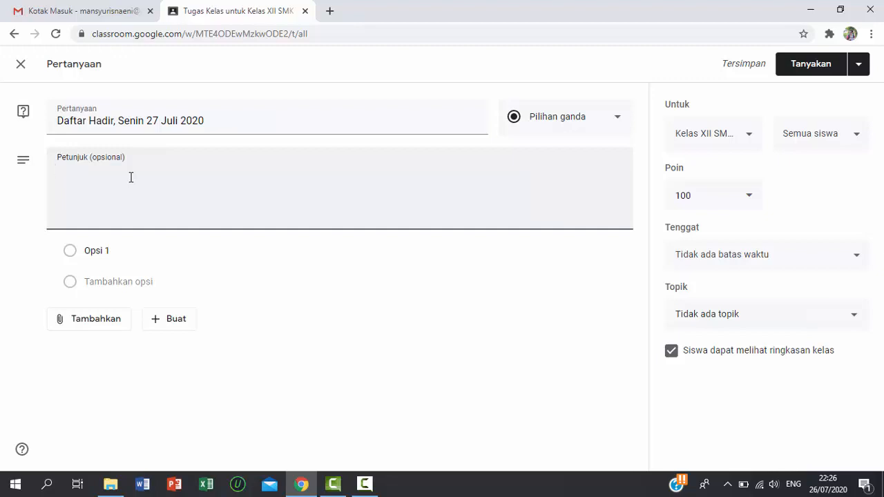
type("Isilah sesa")
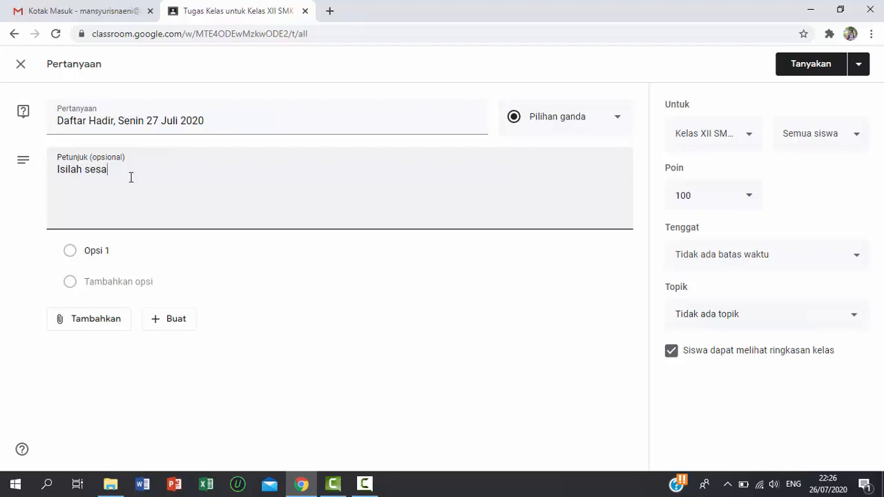
key("BackSpace")
type("ui dengan kondisi s")
key("BackSpace")
type("kalian saat ini !")
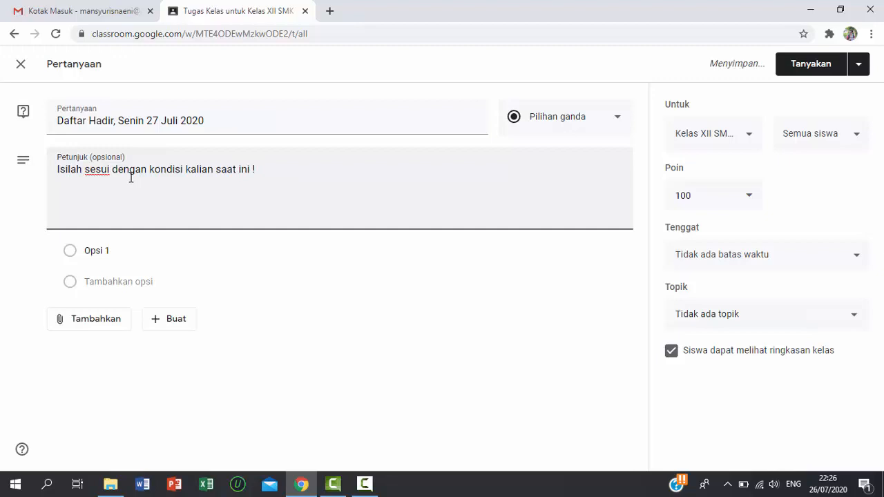
Step: Fill in three answer options for the question: "Hadir", "Izin" and "Sakit"
left_click(149, 255)
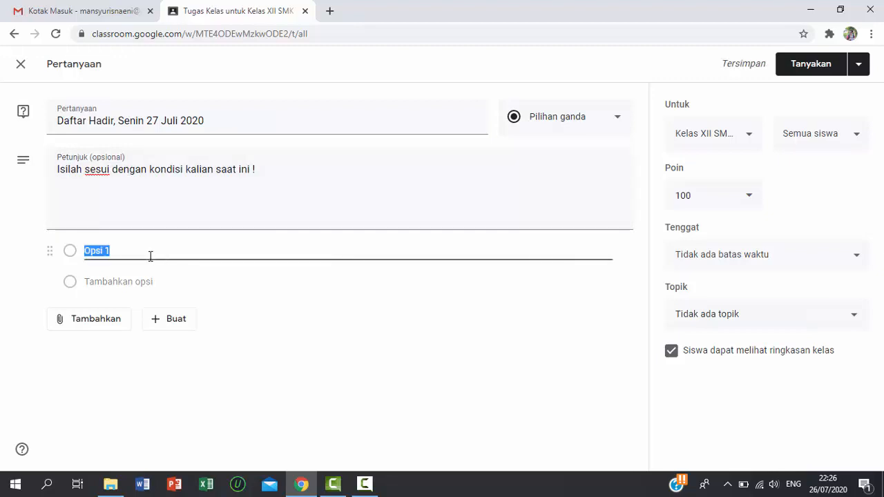
type("Hadir")
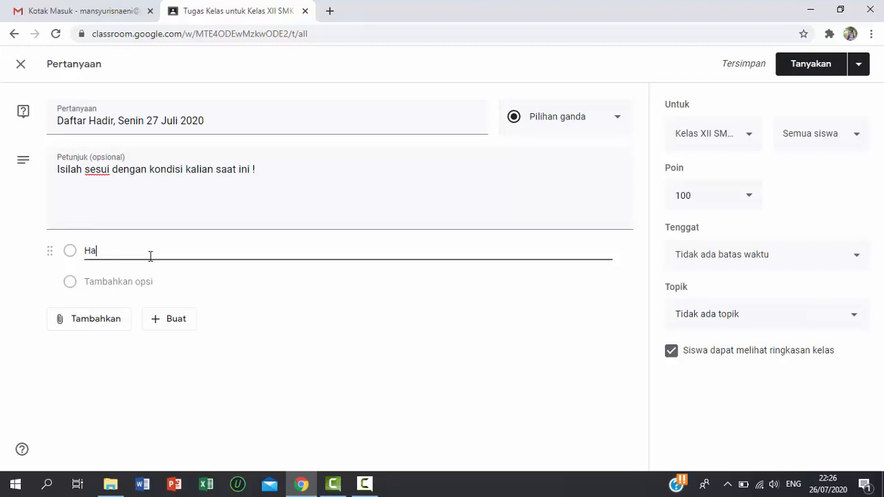
left_click(124, 283)
type("Izin")
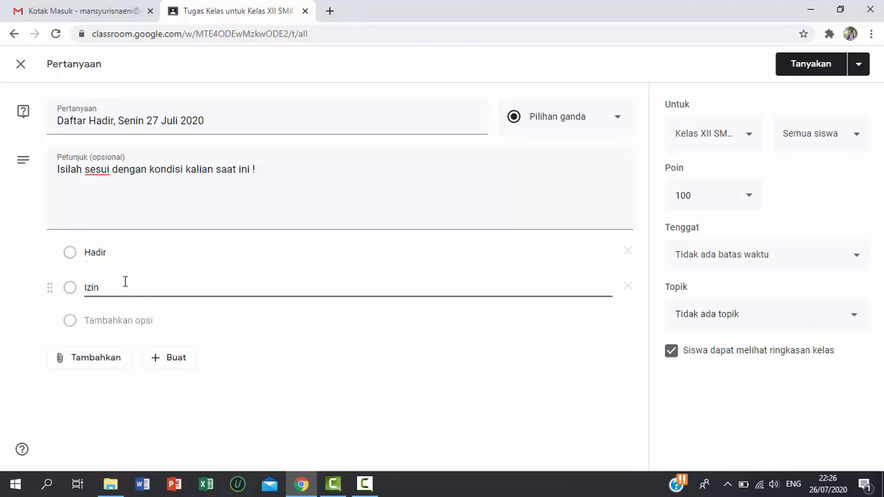
left_click(119, 324)
type("Sakit")
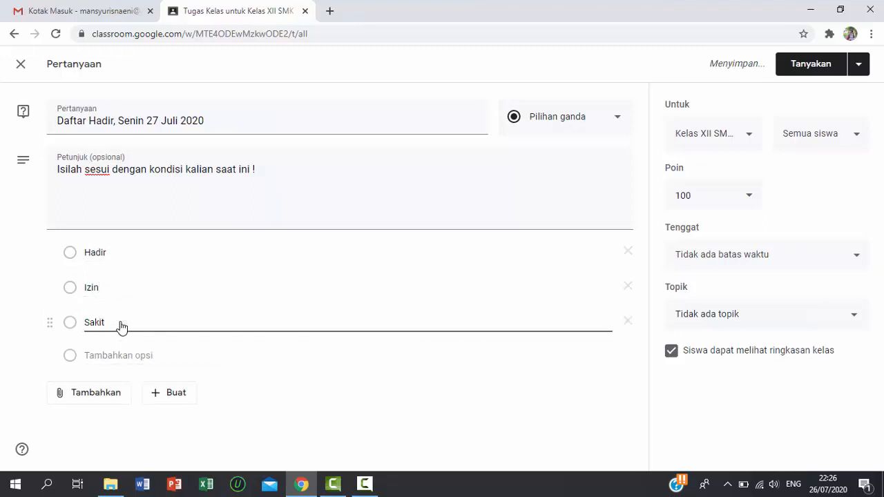
Step: Correct the misspelled second word of the instructions to "sesuai"
left_click(110, 169)
key("BackSpace")
type("ai")
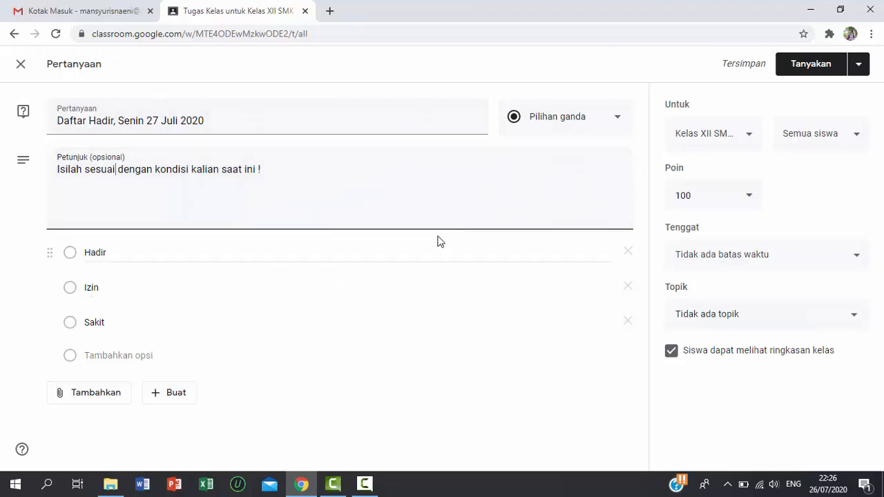
Step: Review the classes and students the question can be assigned to
left_click(751, 139)
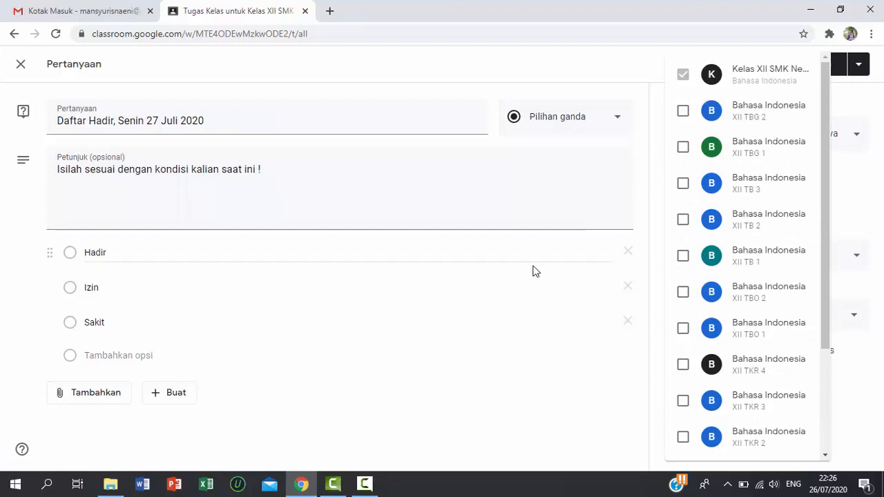
left_click(535, 269)
left_click(858, 138)
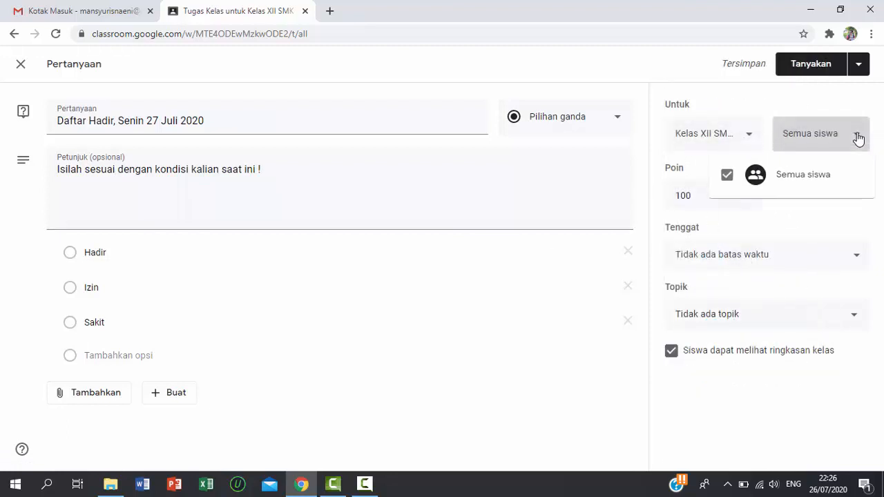
left_click(858, 138)
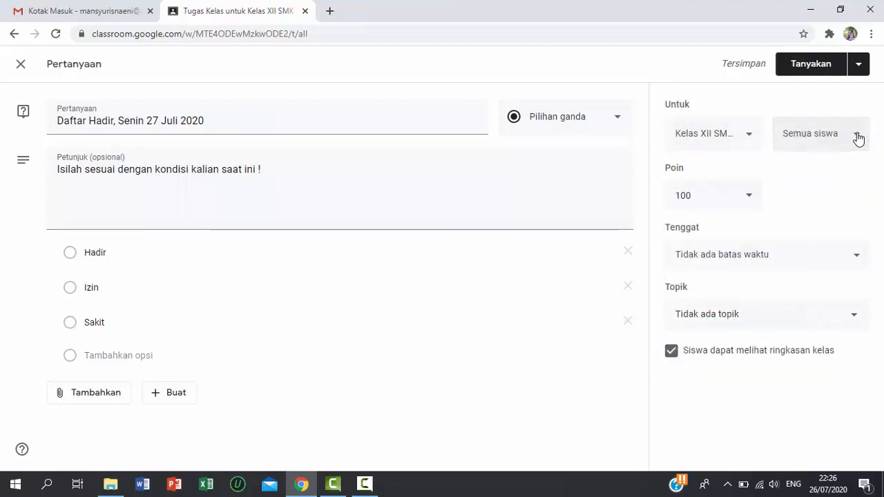
Step: Make the question ungraded (Tidak dinilai) and set its deadline to 27 Jul 2020 at 08.15
left_click(750, 199)
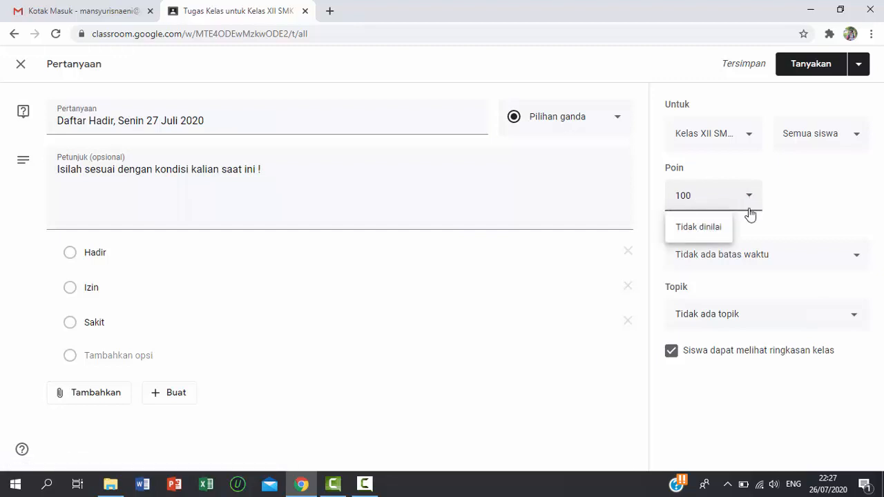
left_click(713, 234)
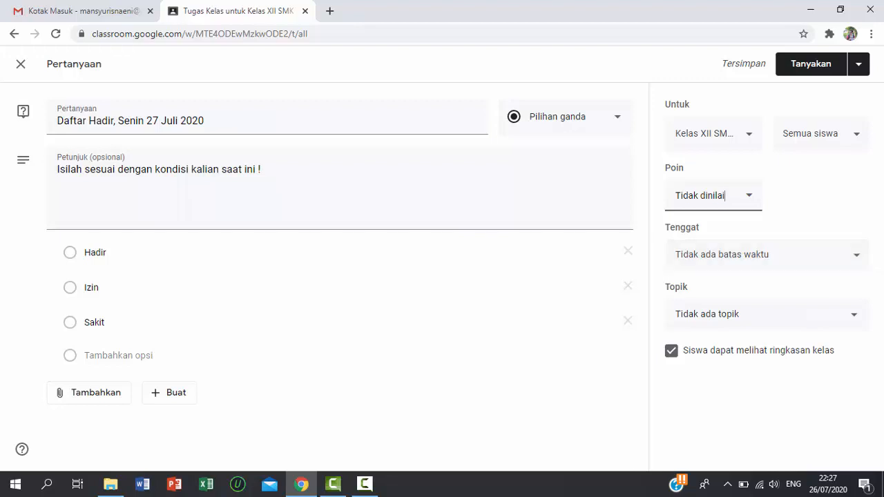
left_click(851, 263)
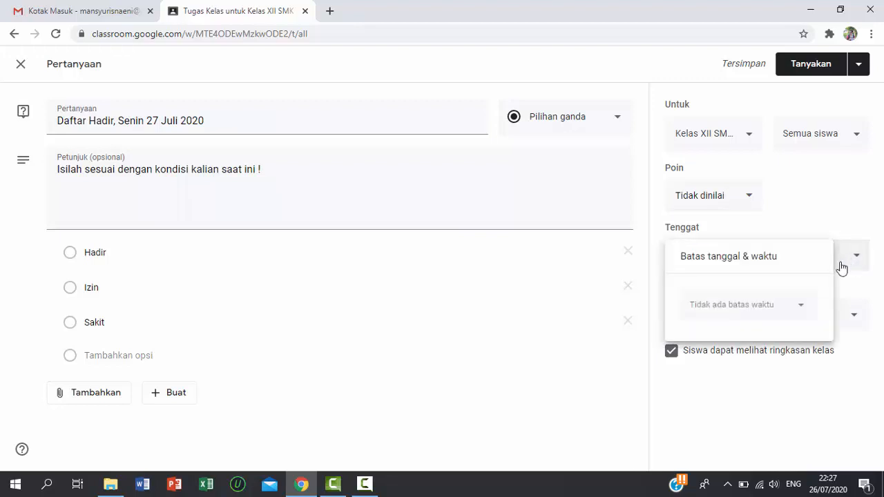
left_click(801, 310)
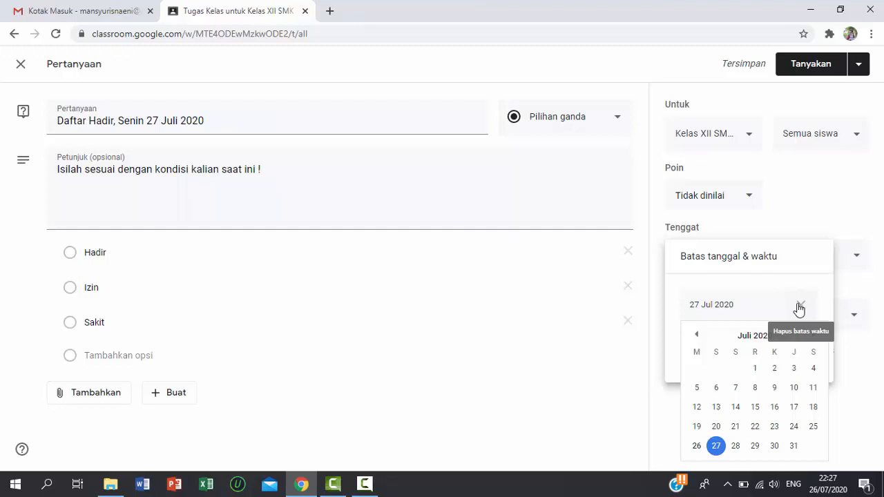
left_click(716, 445)
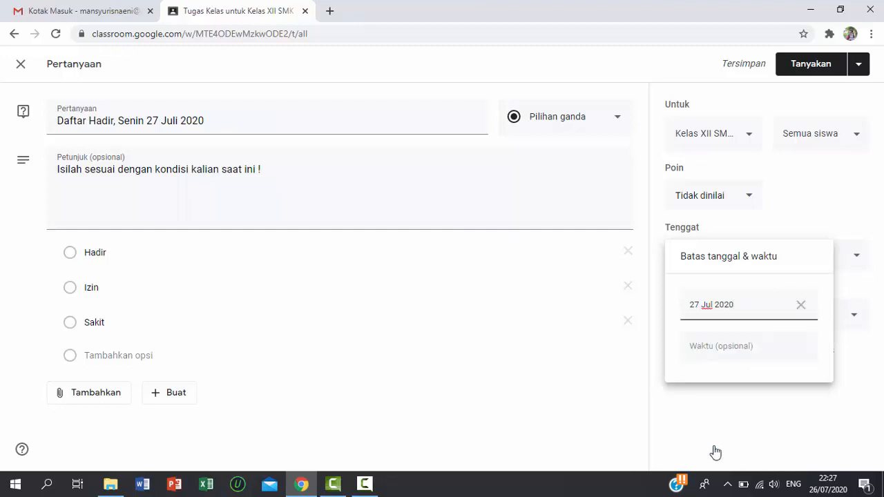
left_click(744, 346)
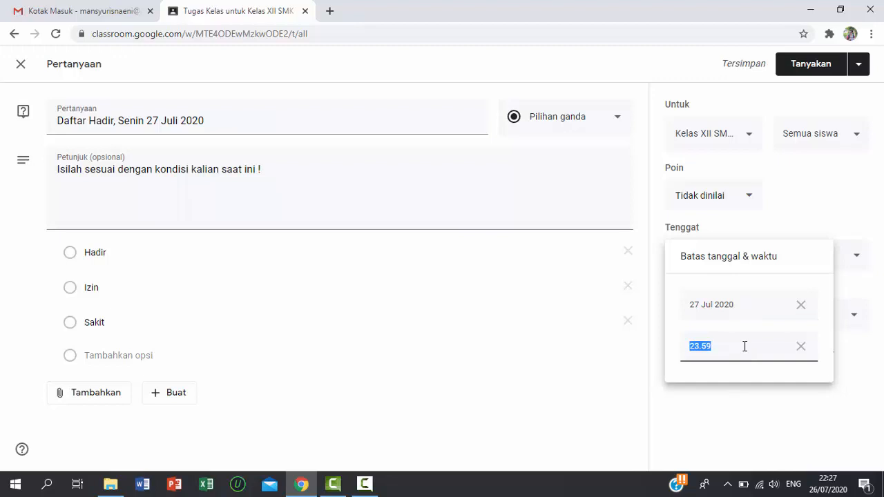
type("08.15")
left_click(771, 423)
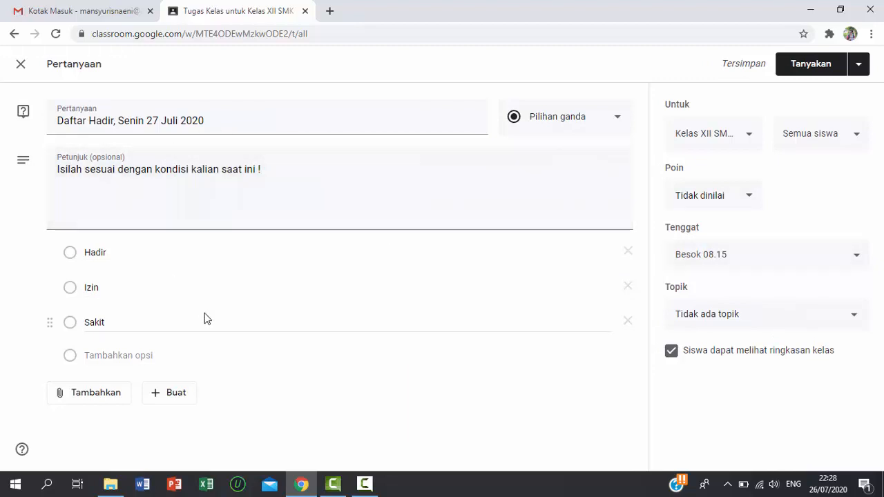
Step: Assign the question to the topic DAFTAR HADIR and stop students from seeing the class summary
left_click(853, 322)
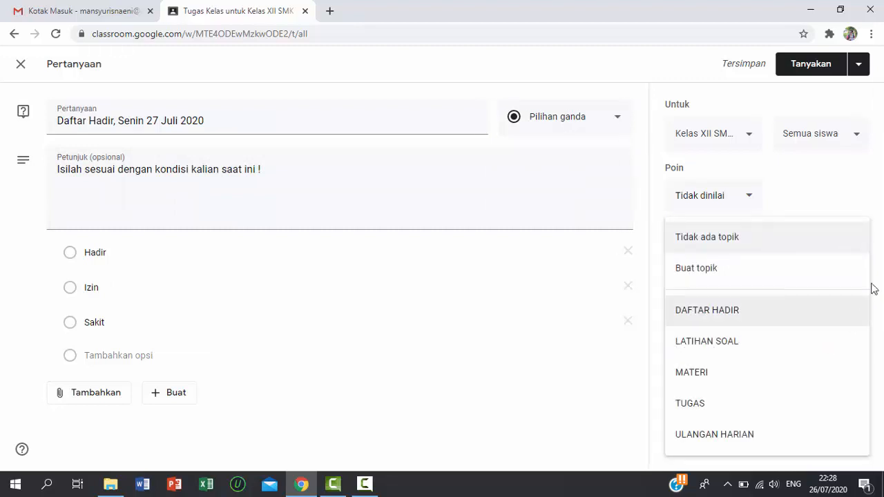
left_click(732, 314)
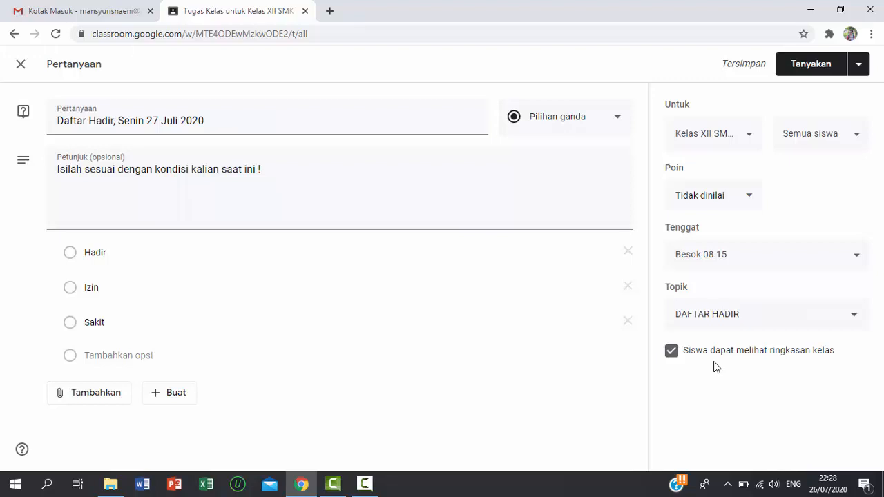
left_click(671, 352)
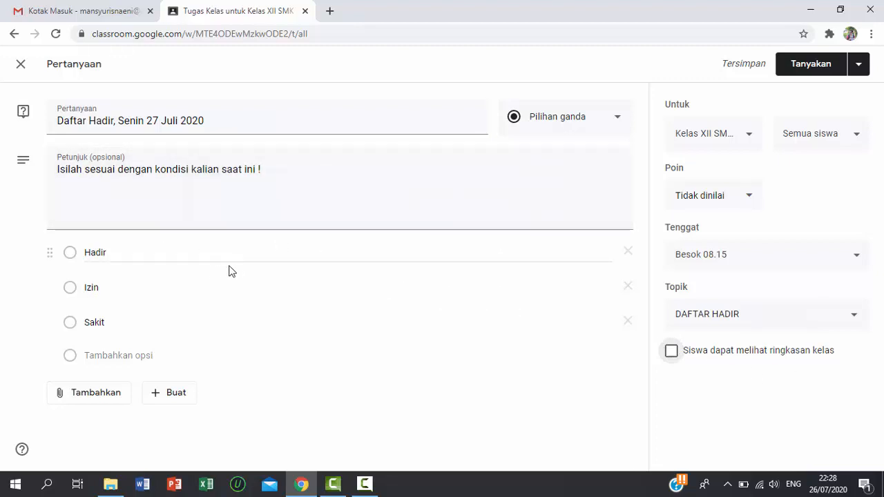
Step: Schedule the question for posting on 27 Jul 2020 at 07.50
left_click(860, 64)
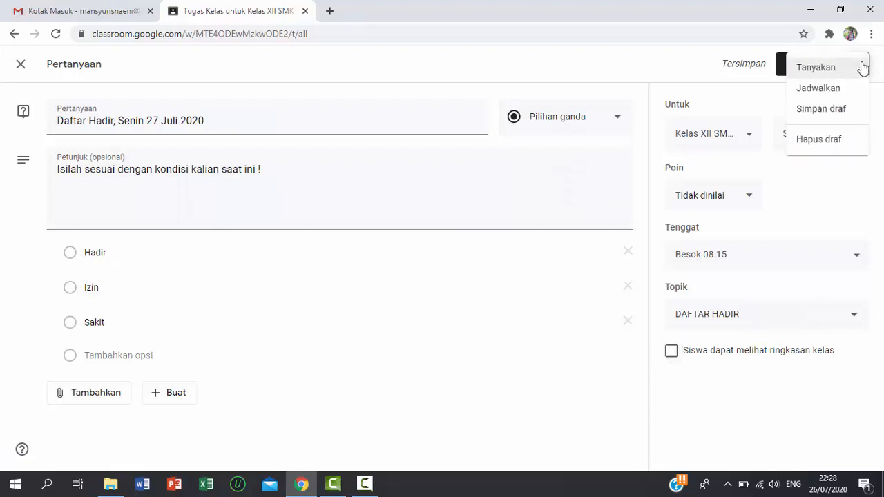
left_click(530, 260)
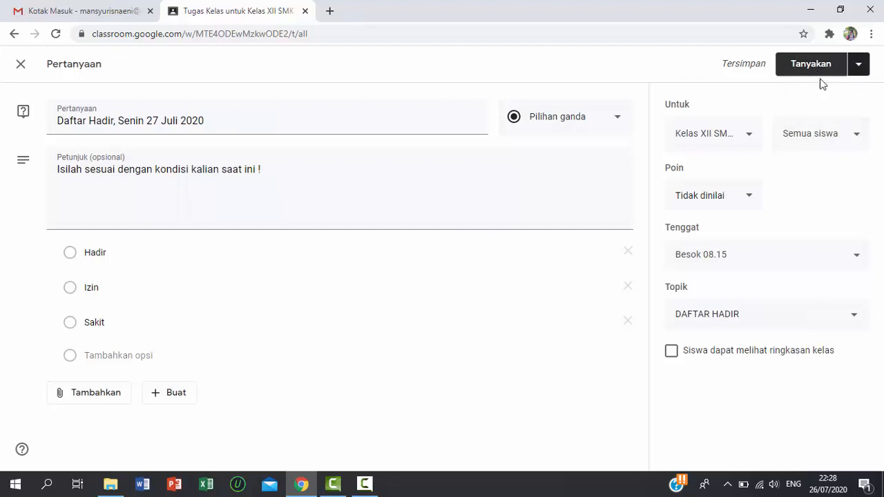
left_click(861, 72)
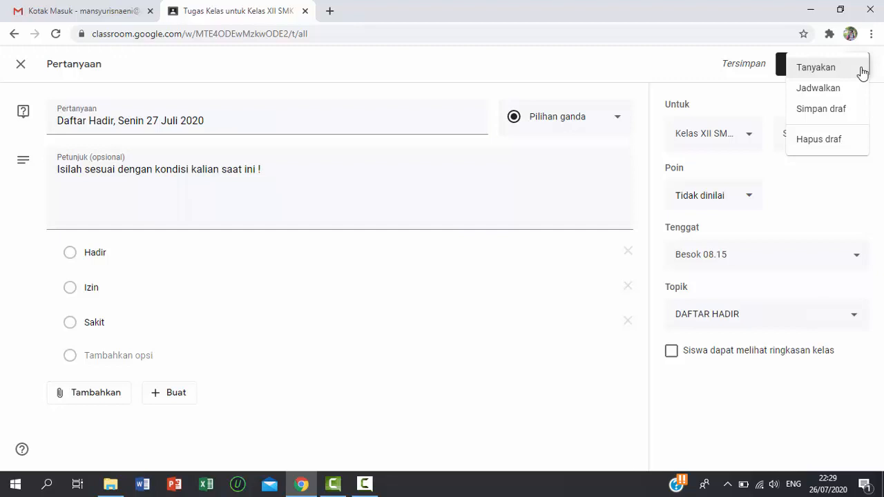
left_click(837, 90)
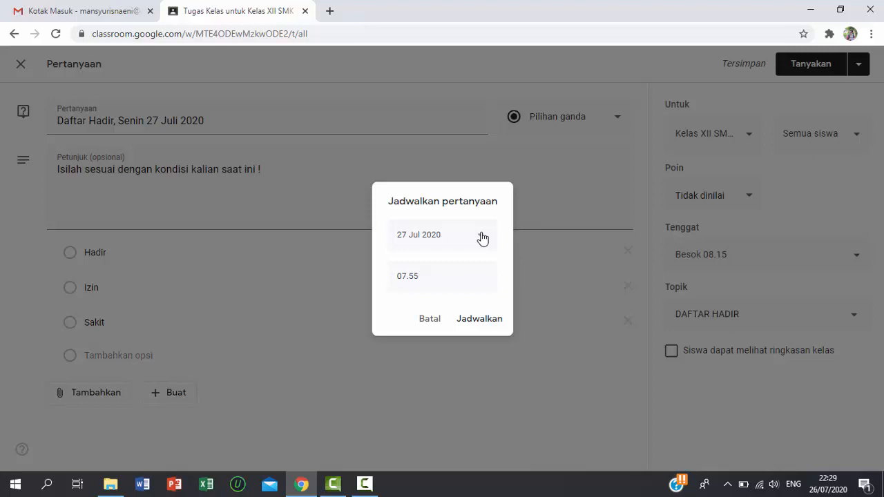
left_click(482, 237)
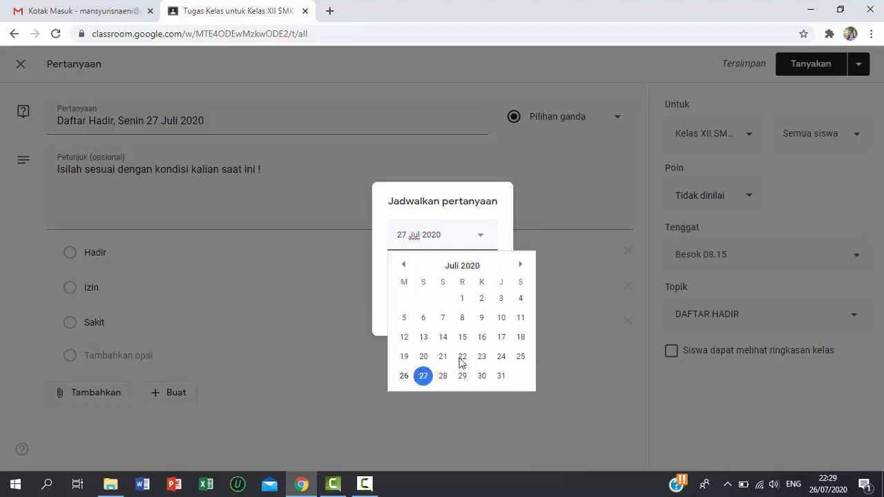
left_click(424, 377)
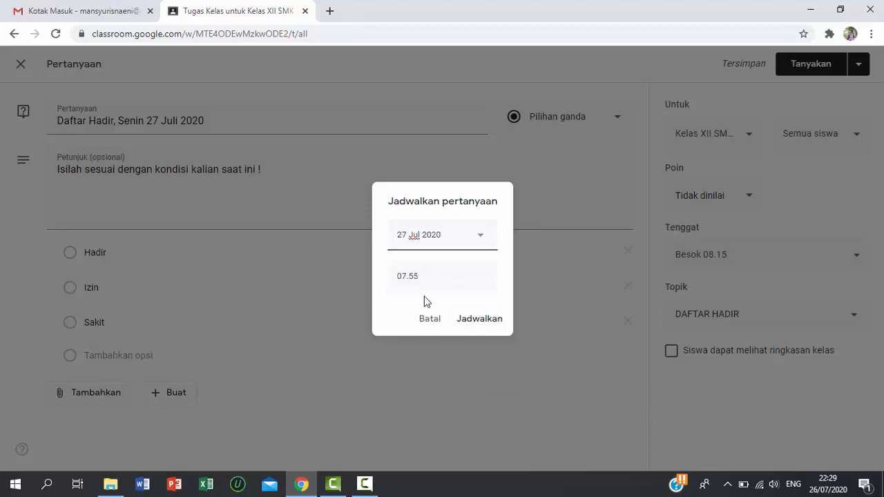
left_click(428, 277)
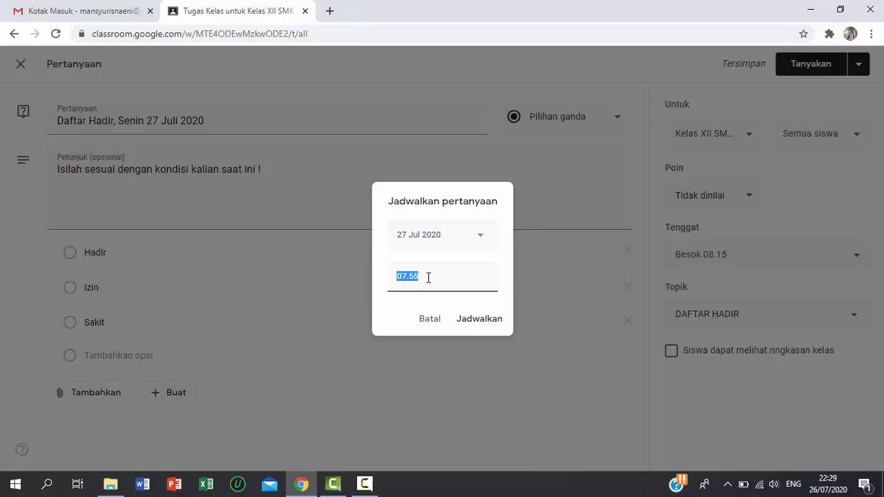
type("07.15")
key("BackSpace")
key("BackSpace")
type("50")
left_click(487, 322)
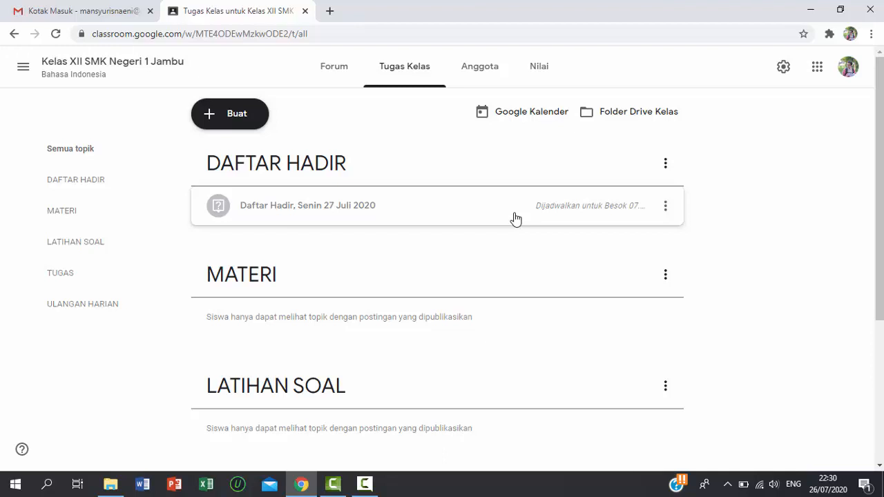
left_click(665, 207)
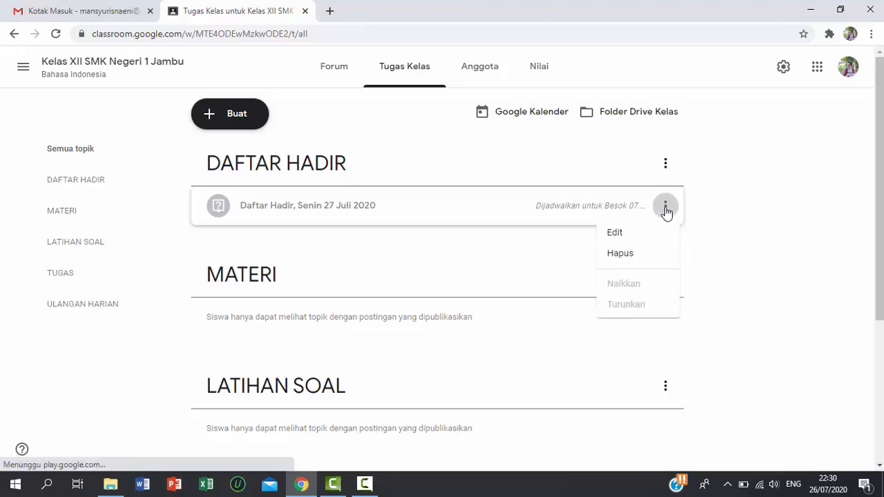
left_click(666, 209)
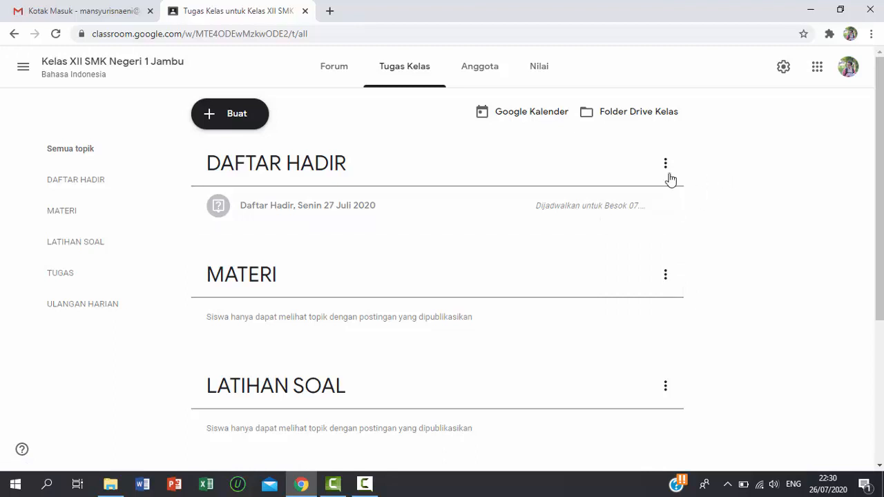
left_click(236, 121)
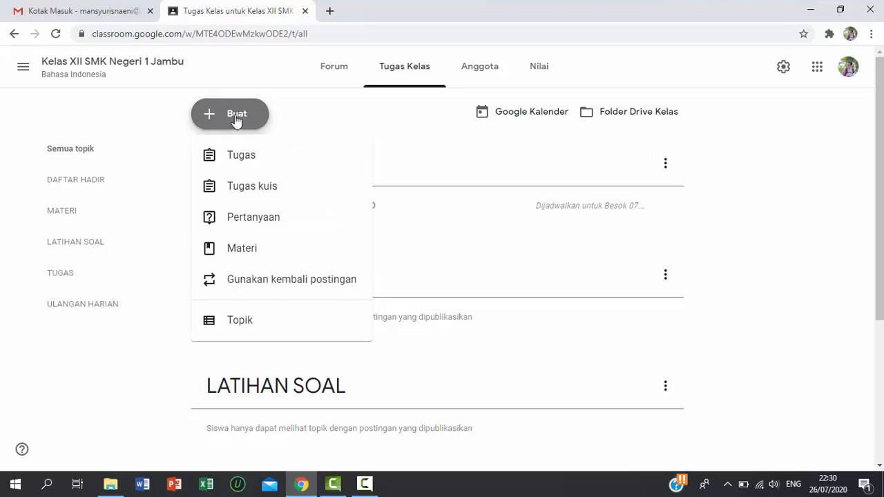
left_click(778, 201)
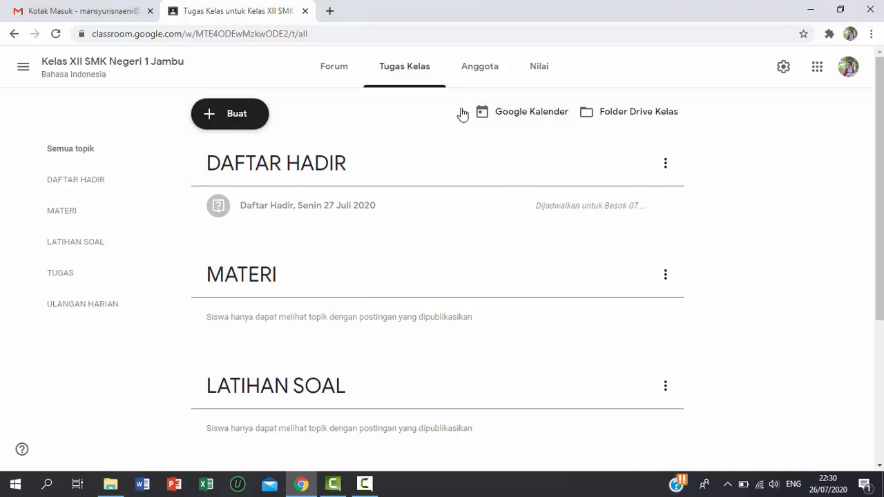
Step: Reuse the post "Daftar Hadir, Senin 27 Juli 2020" from Kelas XII SMK Negeri 1 Jambu as a new question
left_click(245, 118)
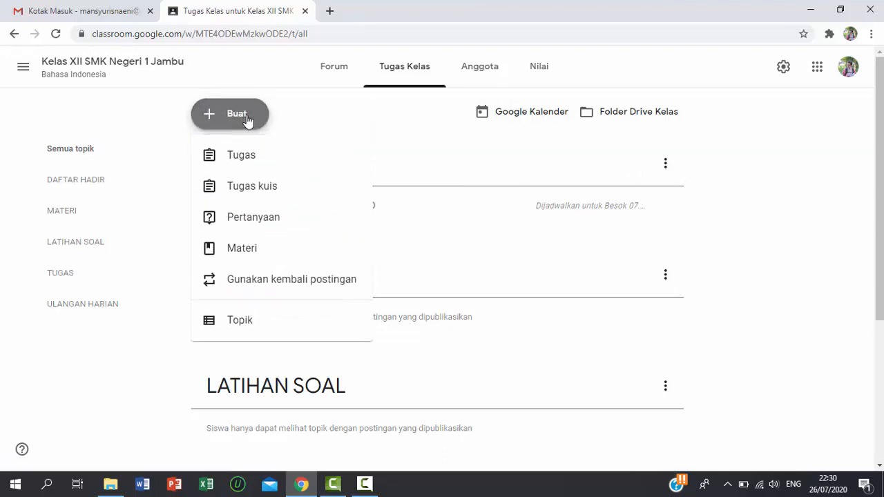
left_click(327, 280)
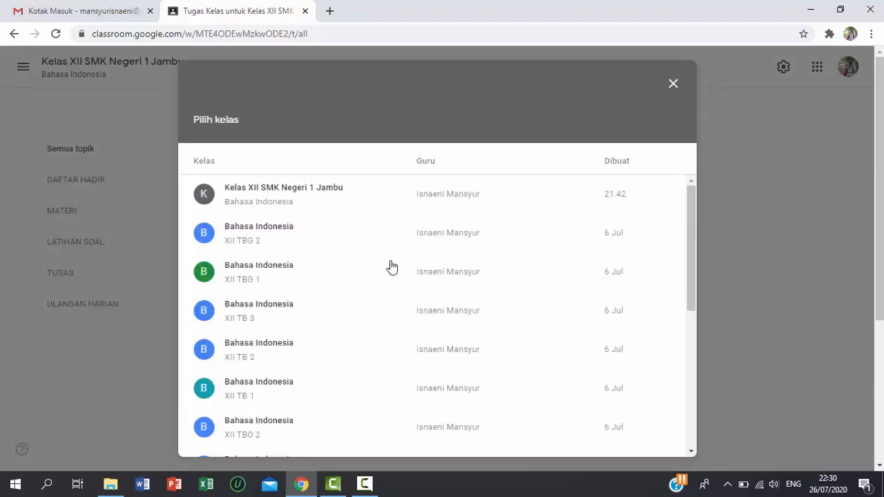
left_click(263, 197)
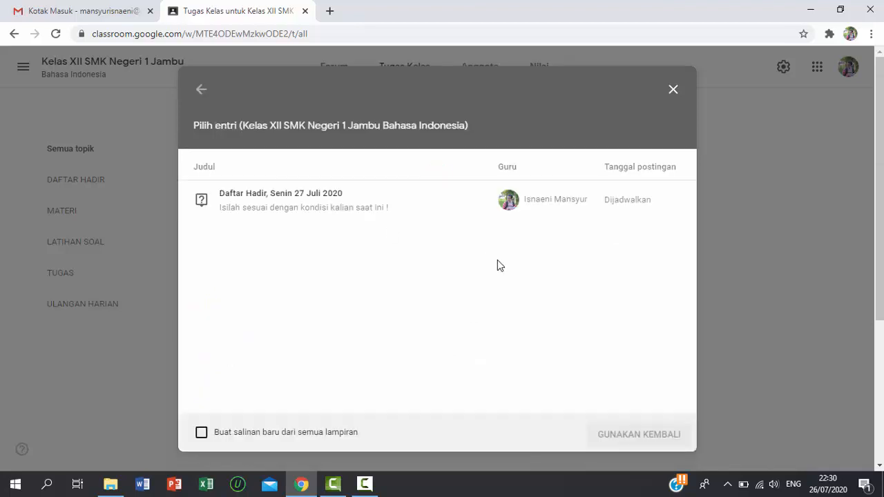
left_click(283, 205)
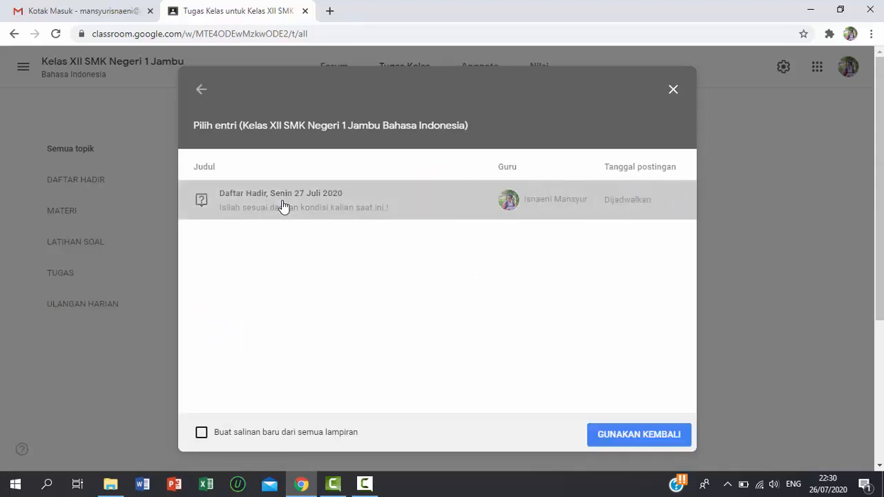
left_click(653, 438)
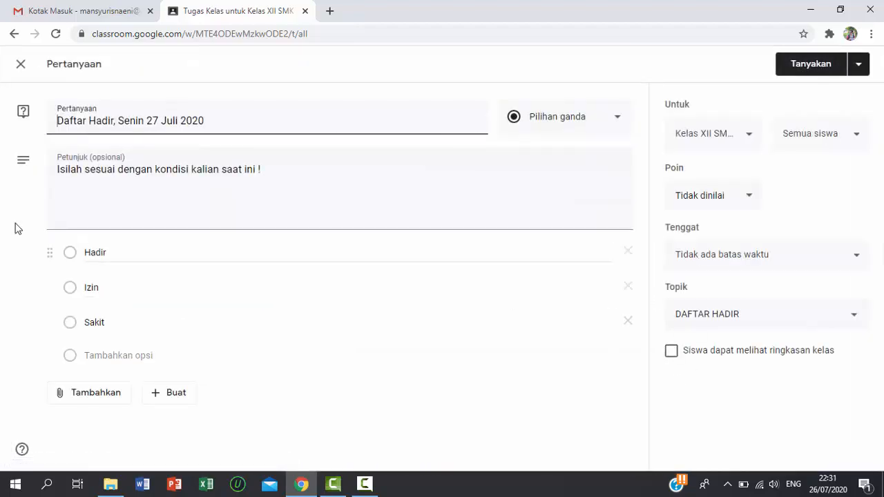
Step: Look up the first Monday of August 2020 in the system calendar and change the question title's date to "3 Agustus 2020"
left_click(206, 122)
left_click_drag(207, 122, 147, 121)
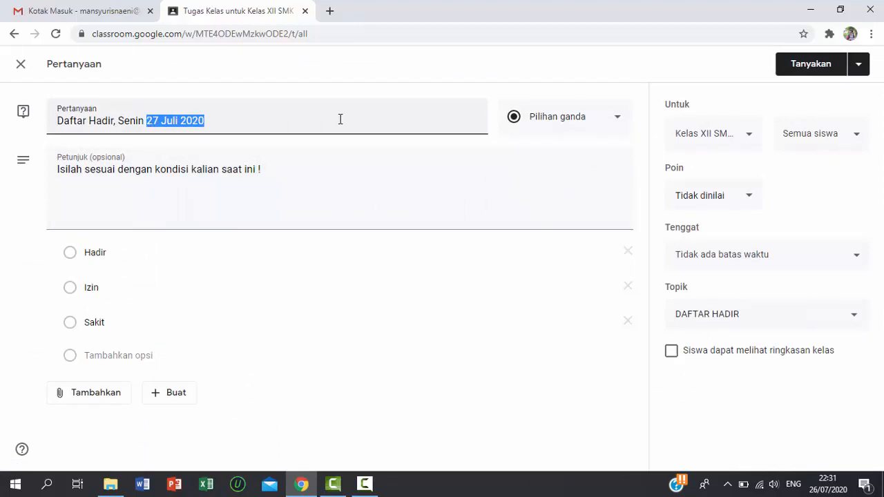
left_click(828, 483)
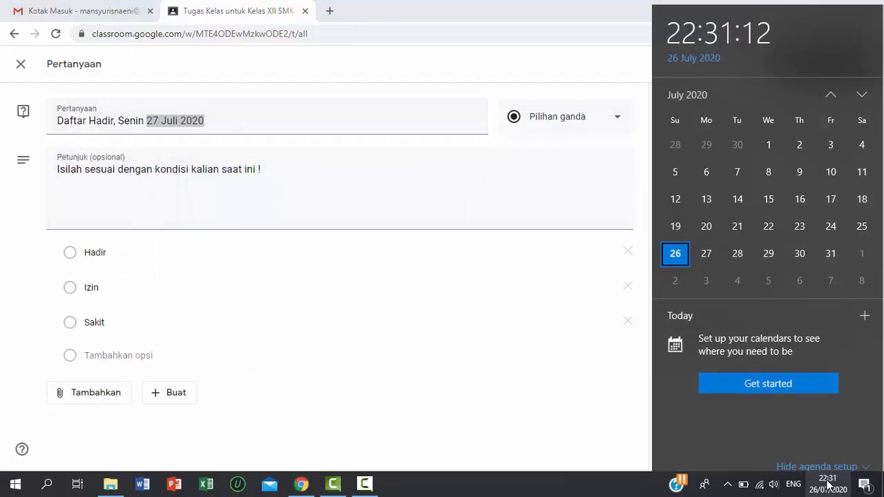
left_click(861, 92)
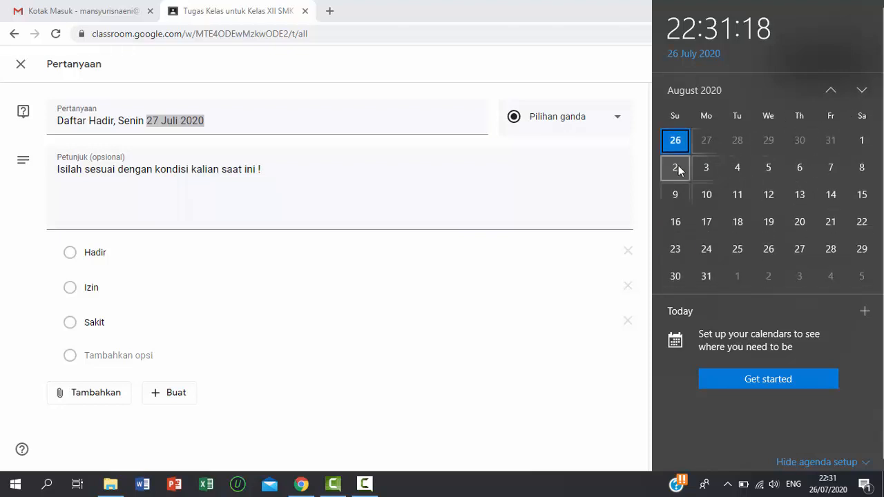
left_click(706, 170)
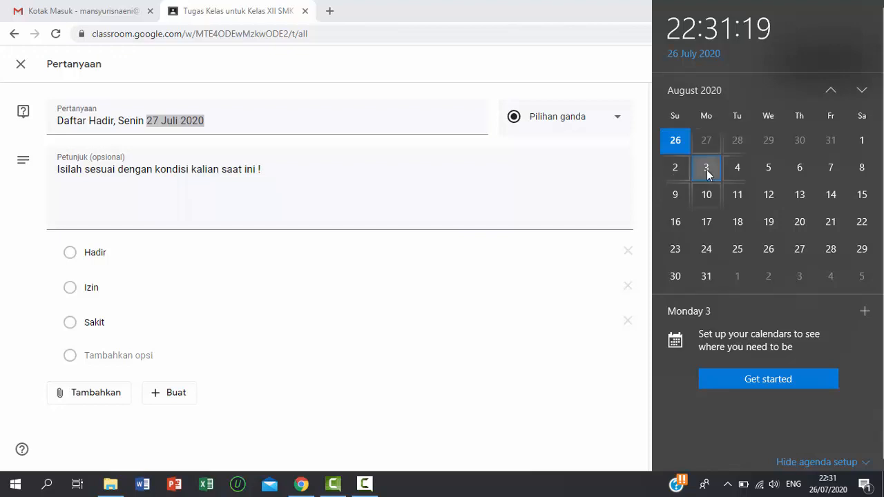
left_click(205, 121)
left_click_drag(205, 121, 151, 127)
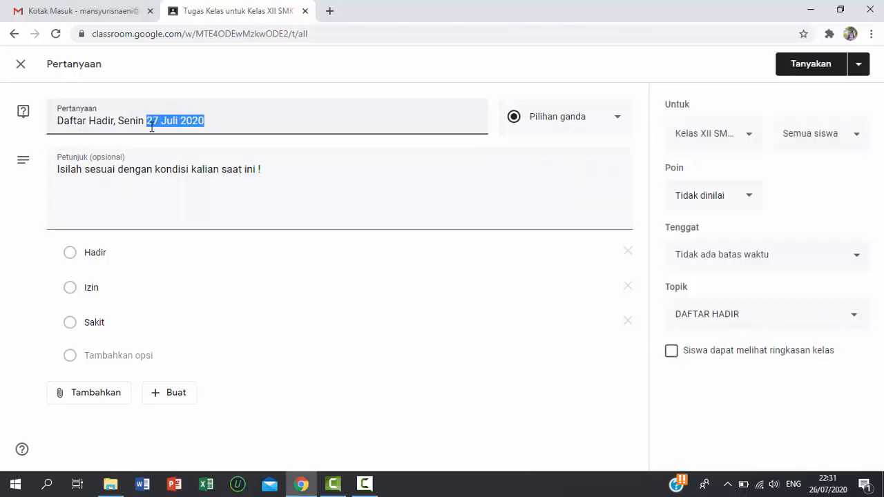
type("3 Agu")
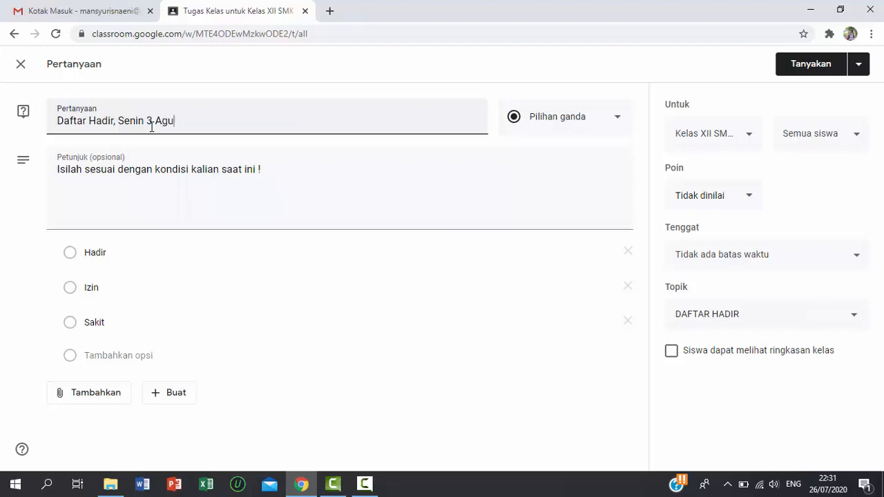
type("stus 2020")
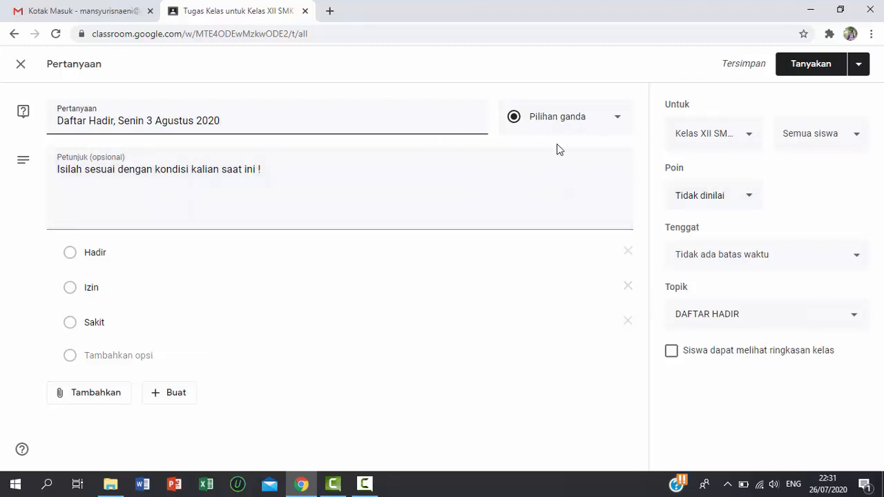
Step: Set the reused question's deadline to 3 Agu 2020 at 08.15
left_click(853, 258)
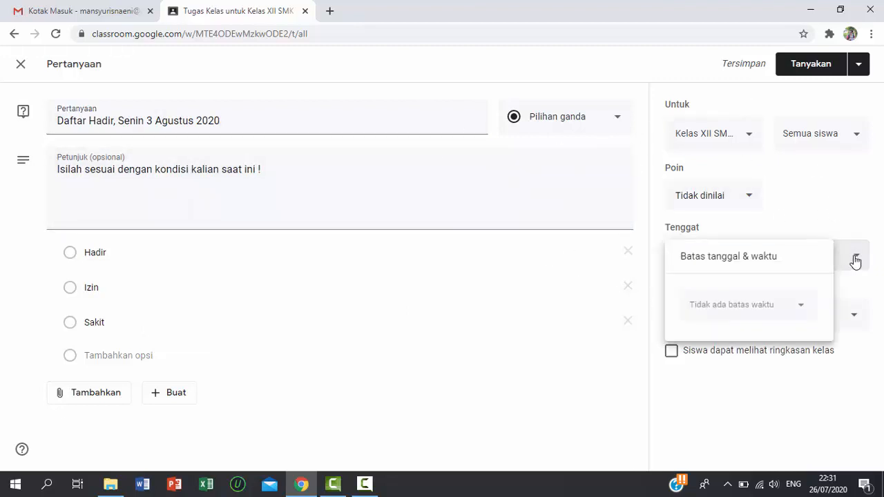
left_click(801, 314)
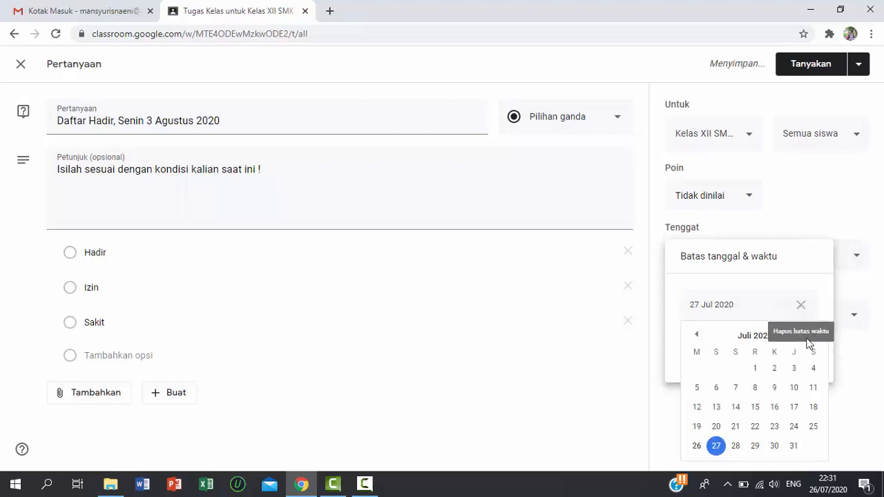
left_click(813, 334)
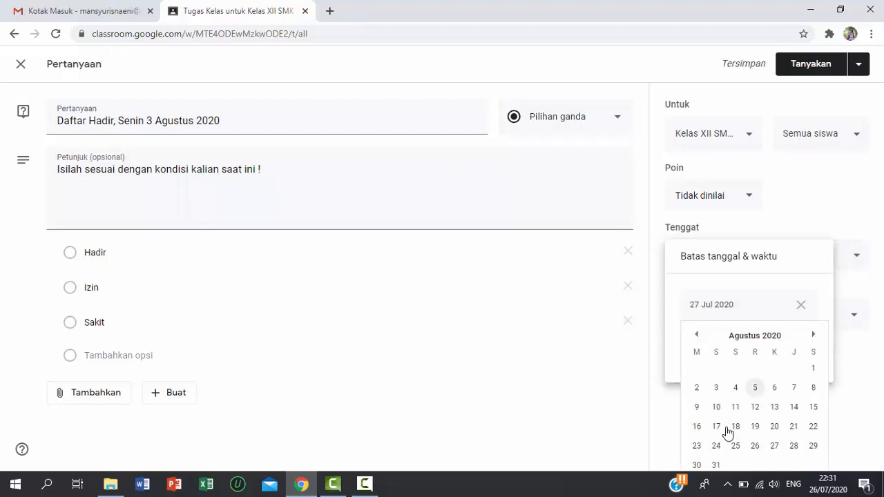
left_click(717, 388)
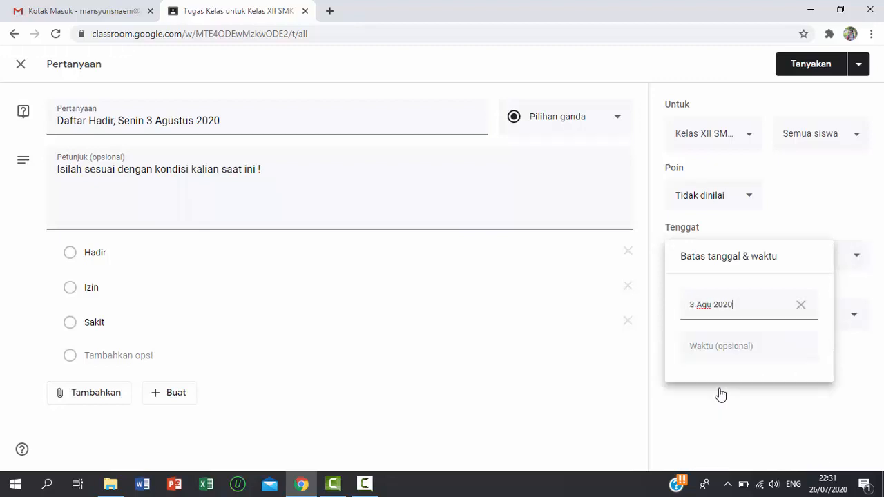
left_click(729, 349)
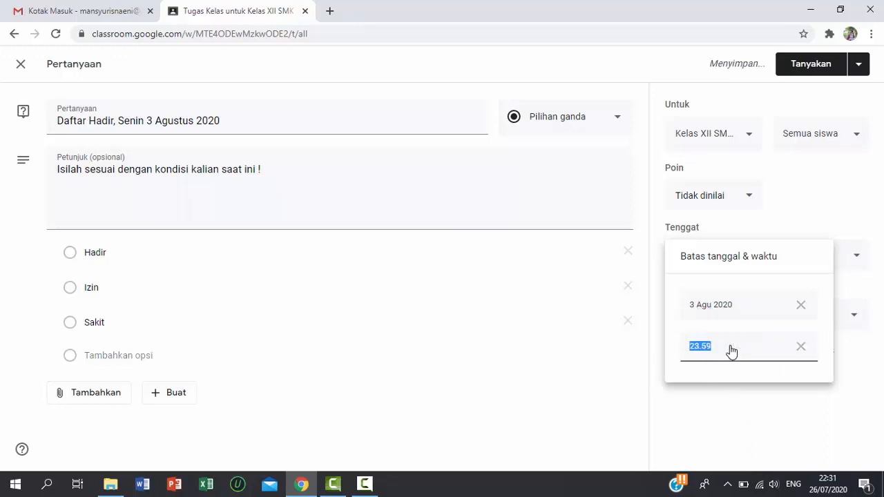
type("08. 15")
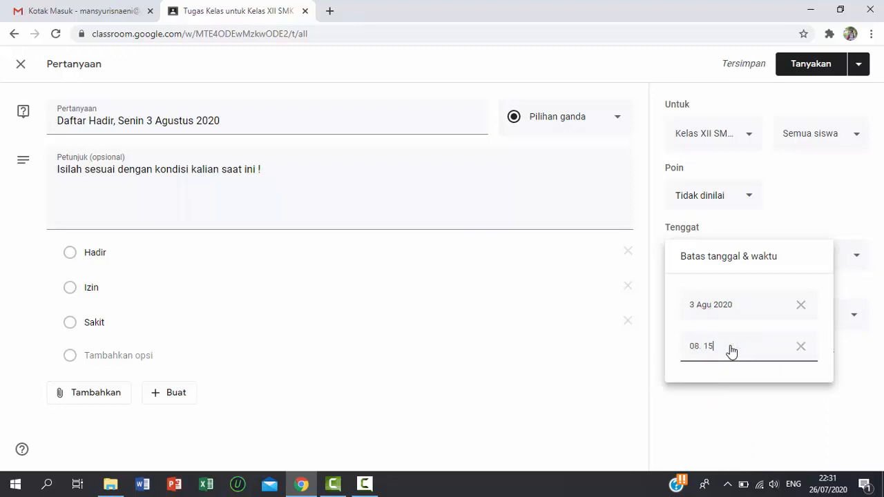
left_click(797, 430)
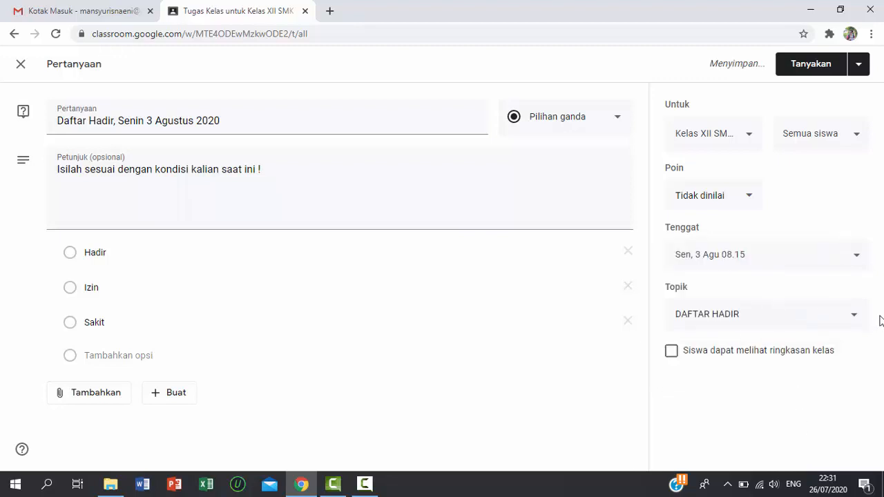
Step: Choose the DAFTAR HADIR topic for the reused question and schedule it for posting on 3 Agu 2020 at 07.50
left_click(854, 317)
left_click(825, 320)
left_click(858, 67)
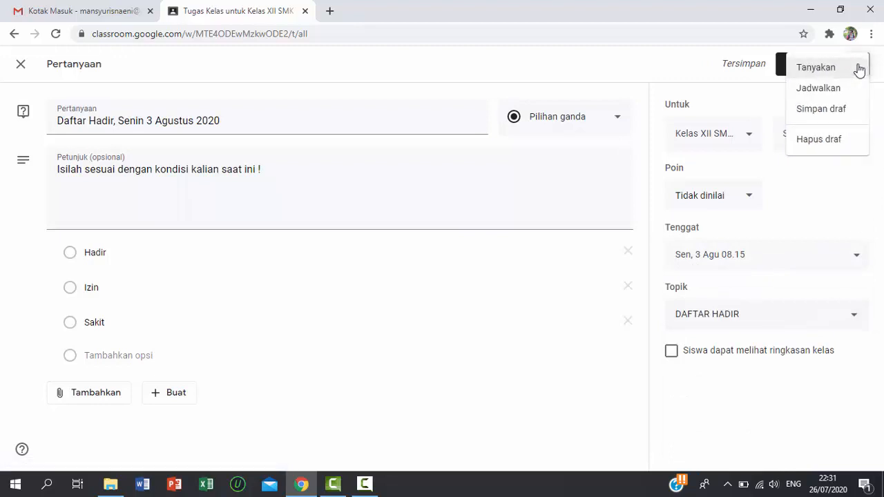
left_click(830, 88)
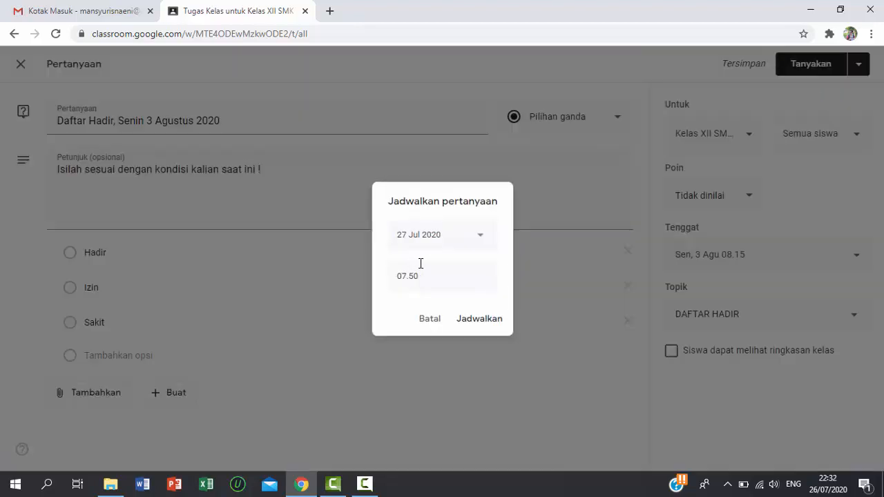
left_click(478, 238)
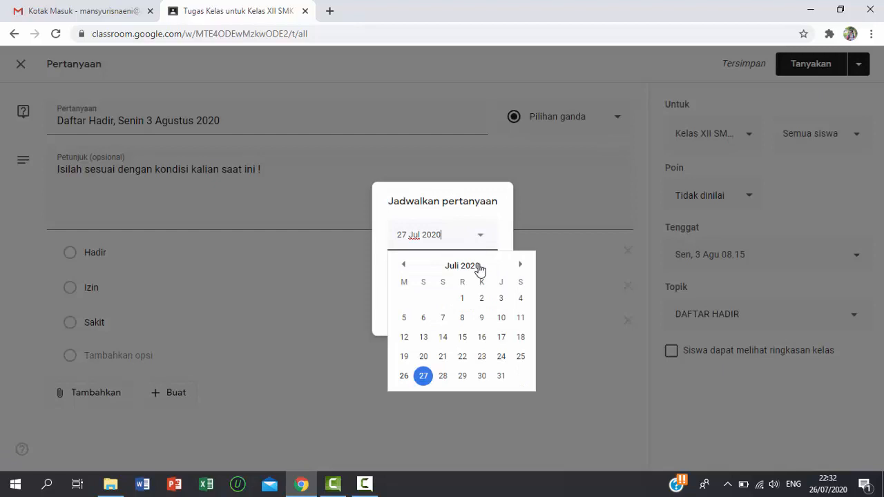
left_click(522, 265)
left_click(423, 319)
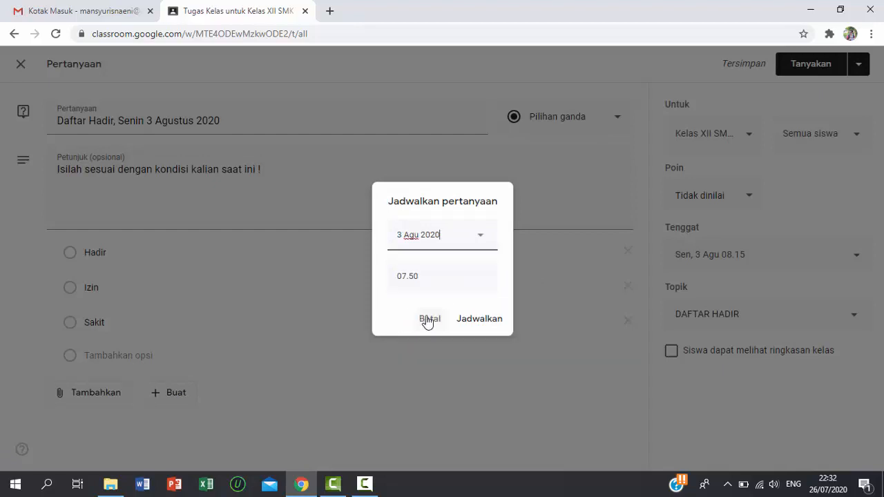
left_click(436, 278)
left_click(437, 277)
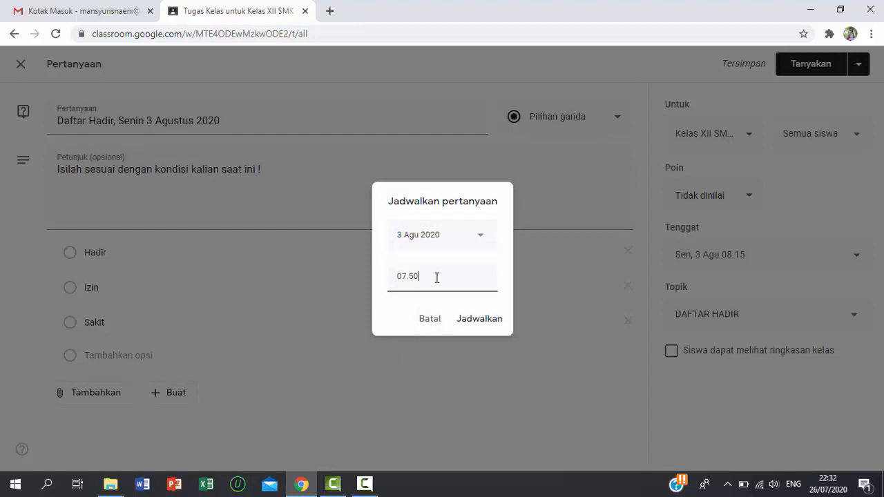
left_click(489, 322)
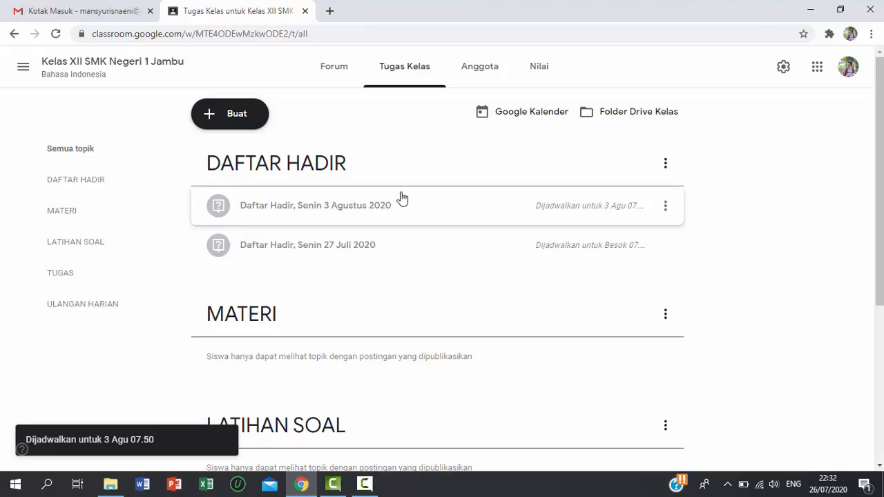
left_click(244, 121)
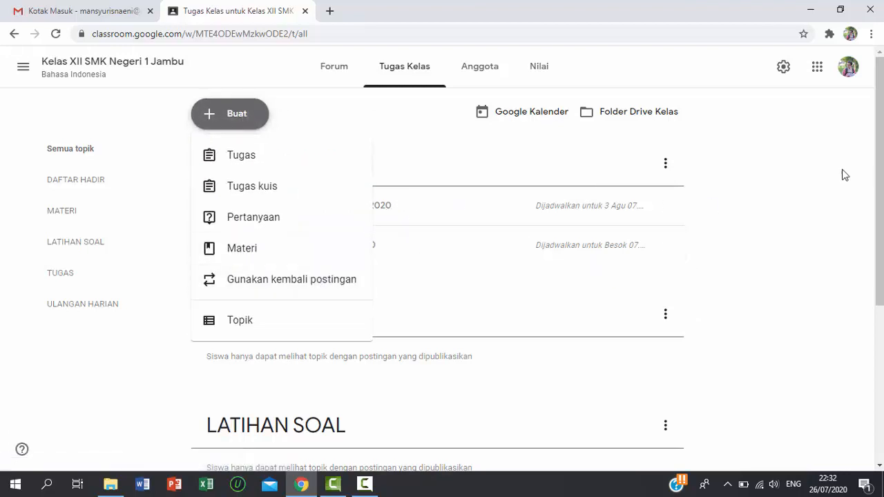
left_click(776, 204)
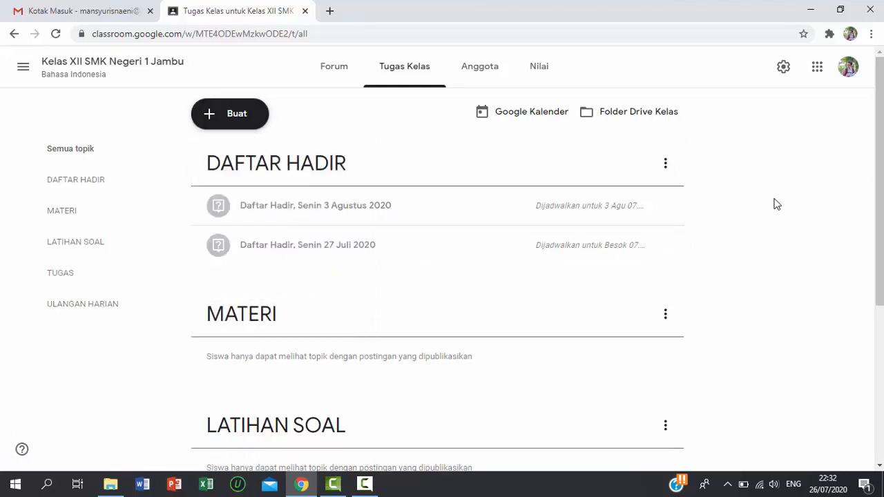